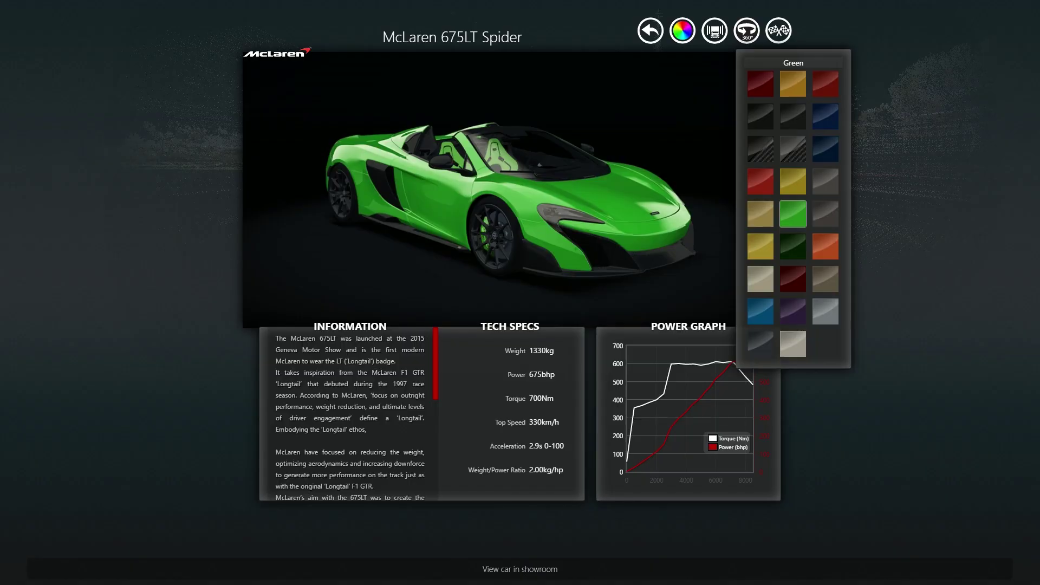
Step: Select the Orange skin for the McLaren 675LT Spider and switch to File Explorer
{"action": "left_click", "coordinate": [826, 246]}
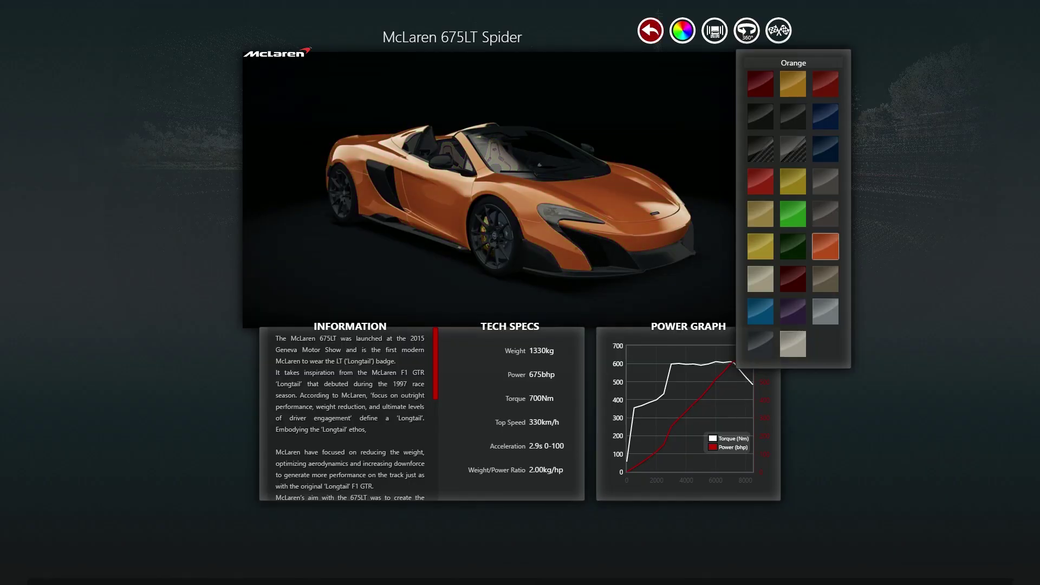
{"action": "key", "text": "alt+Tab"}
{"action": "key", "text": "alt+Tab"}
{"action": "key", "text": "alt+Tab"}
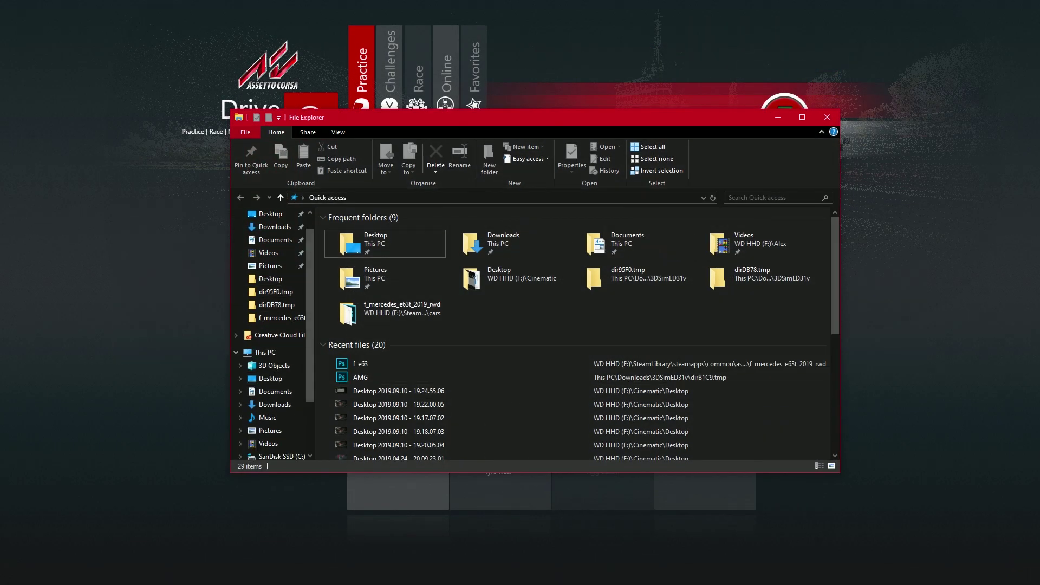
Step: On drive WD HHD (F:), open the folder SteamLibrary\steamapps\common\assettocorsa\content\cars
{"action": "scroll", "coordinate": [271, 352], "scroll_direction": "down", "scroll_amount": 2}
{"action": "left_click", "coordinate": [274, 405]}
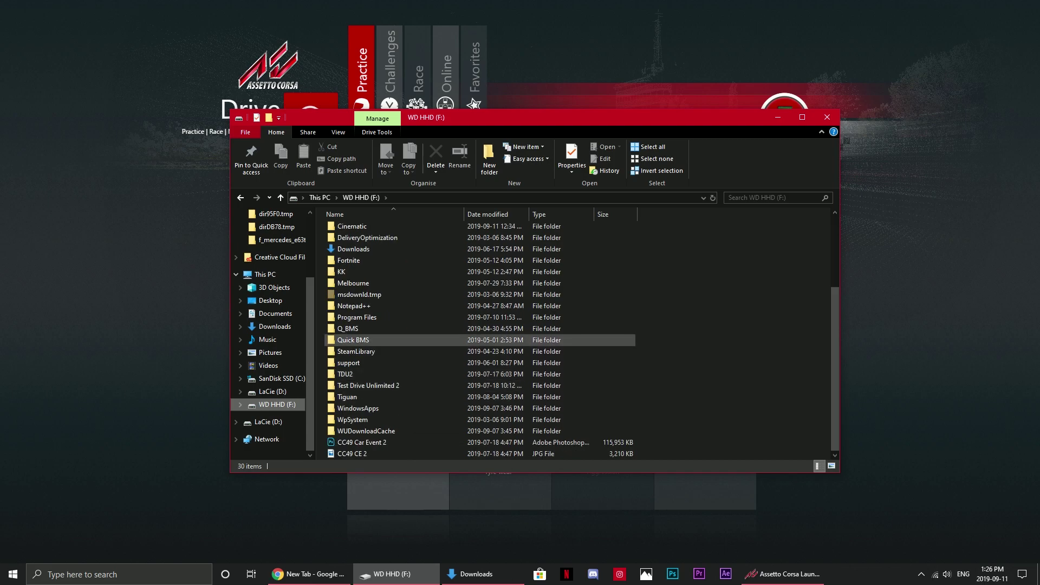
{"action": "double_click", "coordinate": [356, 352]}
{"action": "double_click", "coordinate": [355, 242]}
{"action": "left_click", "coordinate": [354, 230]}
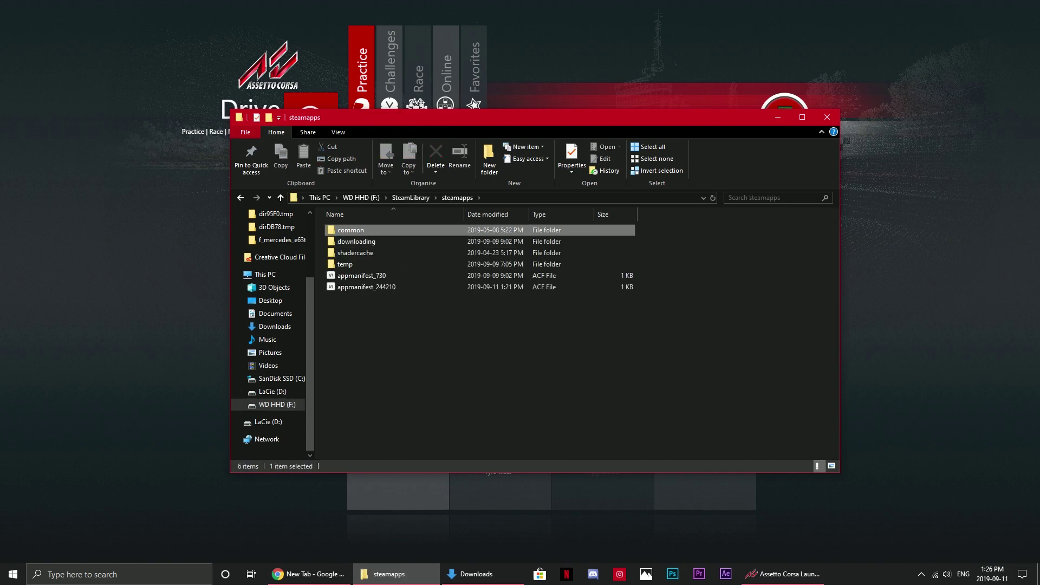
{"action": "double_click", "coordinate": [350, 230]}
{"action": "double_click", "coordinate": [352, 229]}
{"action": "double_click", "coordinate": [346, 252]}
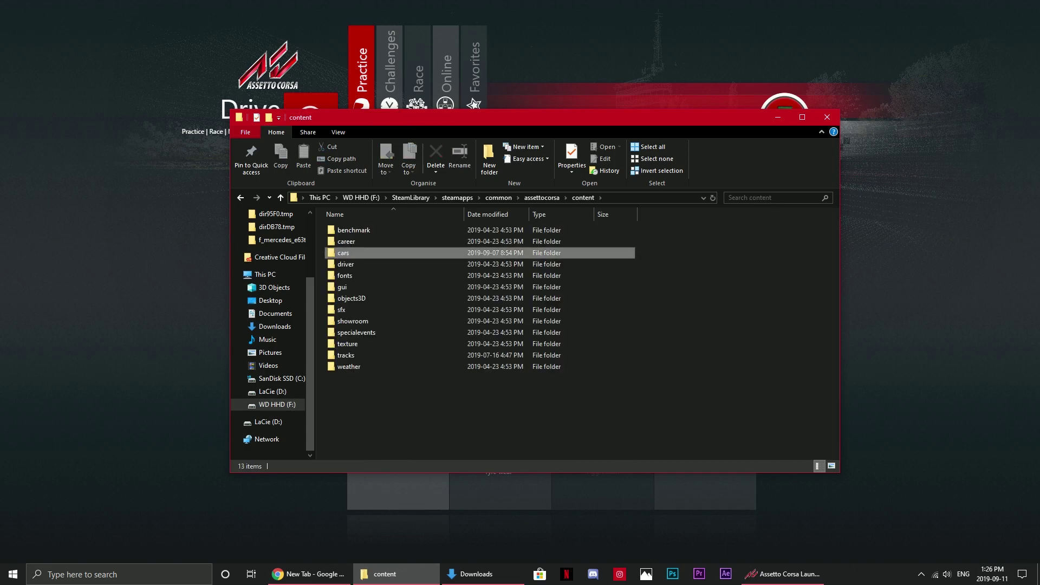
{"action": "double_click", "coordinate": [343, 252]}
Step: Search the cars folder for 675lt and open the mclaren_675lt_spider folder
{"action": "key", "text": "ctrl+e"}
{"action": "type", "text": "6"}
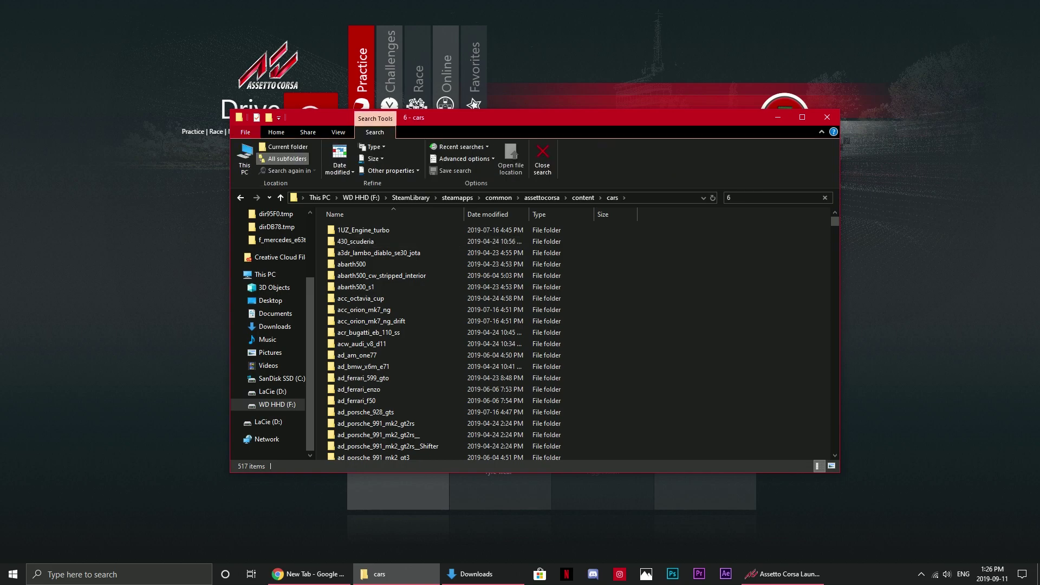
{"action": "type", "text": "75lt"}
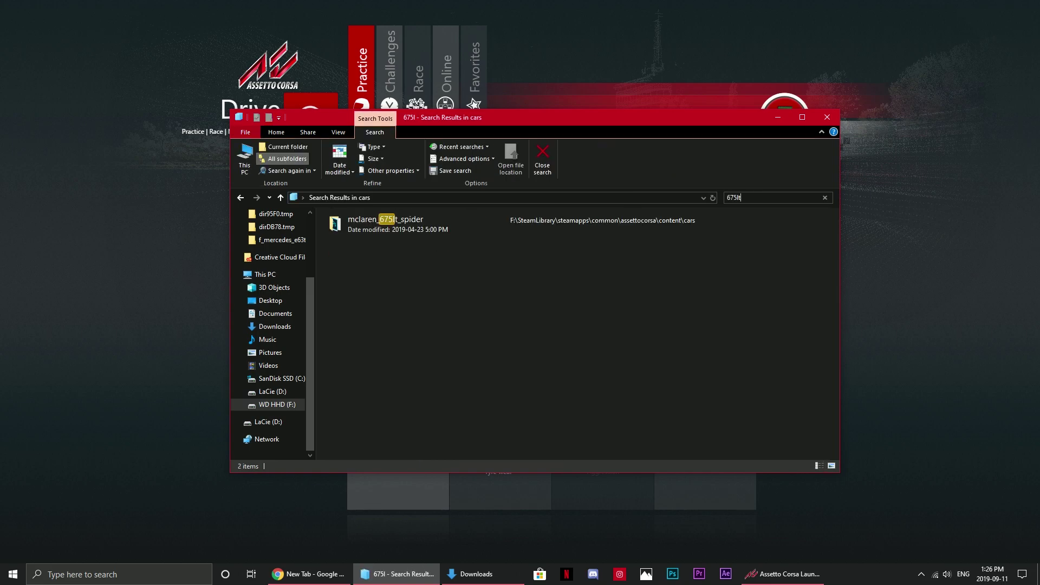
{"action": "double_click", "coordinate": [455, 228]}
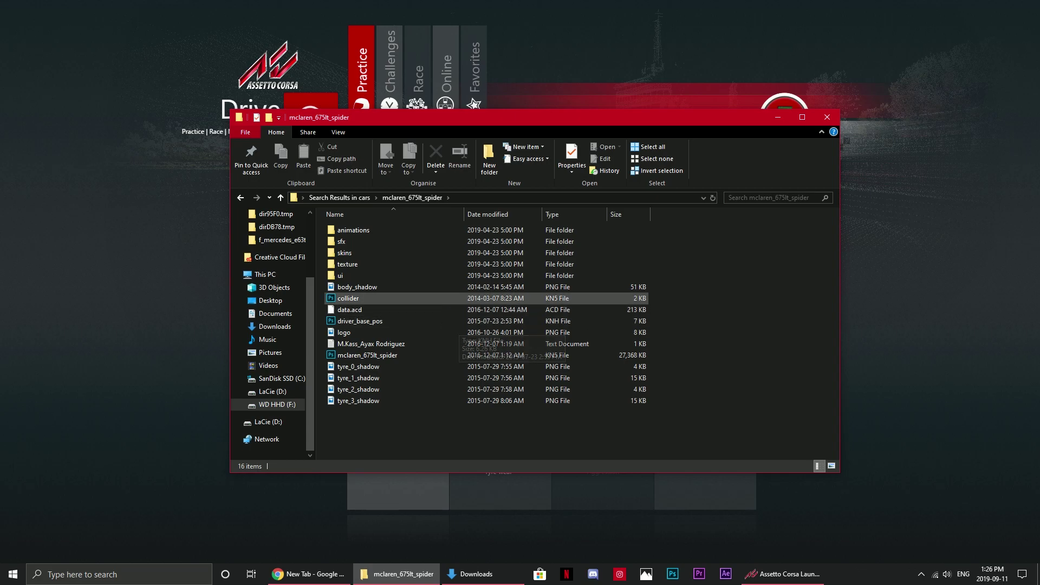
Step: Open the Green folder inside the car's skins folder and examine its texture files
{"action": "left_click", "coordinate": [376, 253]}
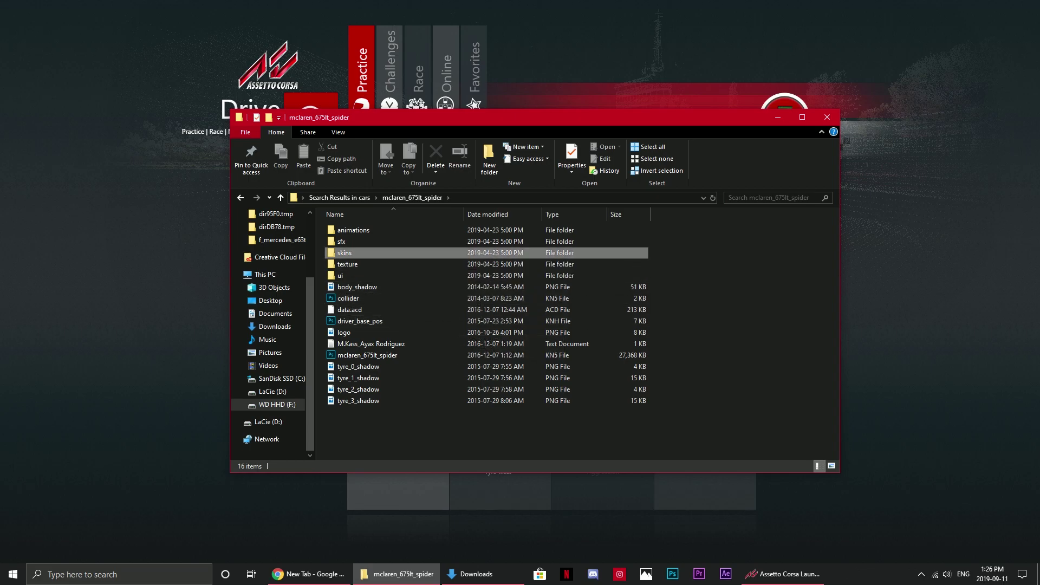
{"action": "double_click", "coordinate": [376, 253]}
{"action": "scroll", "coordinate": [379, 306], "scroll_direction": "down", "scroll_amount": 1}
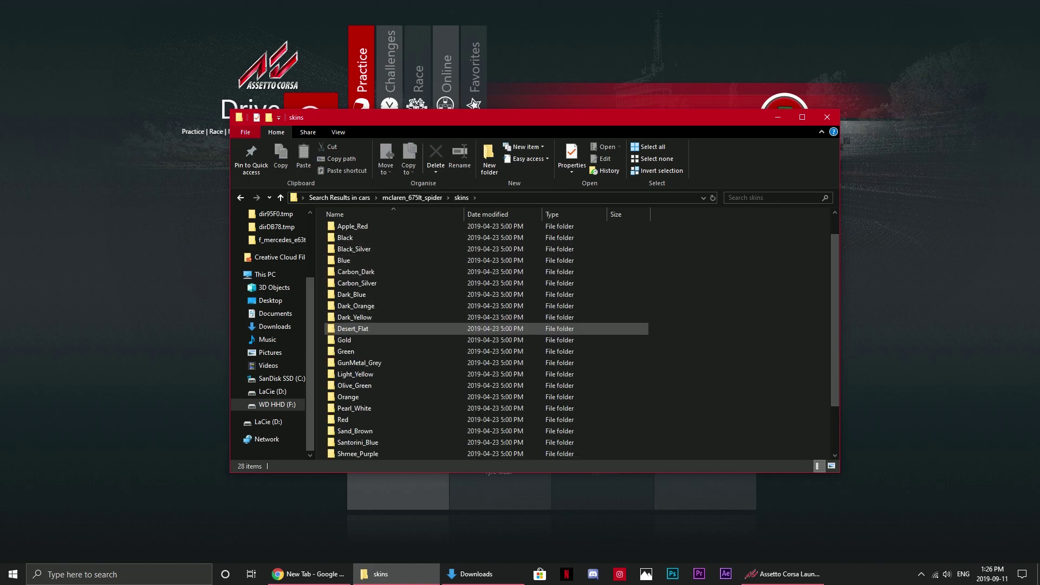
{"action": "double_click", "coordinate": [358, 351]}
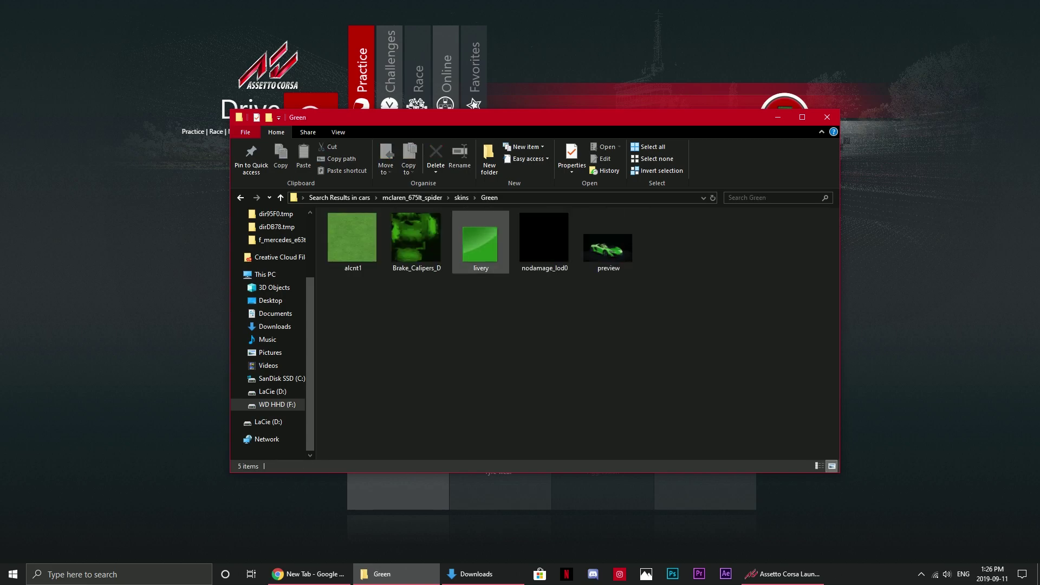
{"action": "left_click_drag", "start_coordinate": [639, 275], "coordinate": [694, 270]}
Step: Examine the texture files in the Orange skin folder and return to the skins folder
{"action": "key", "text": "alt+Left"}
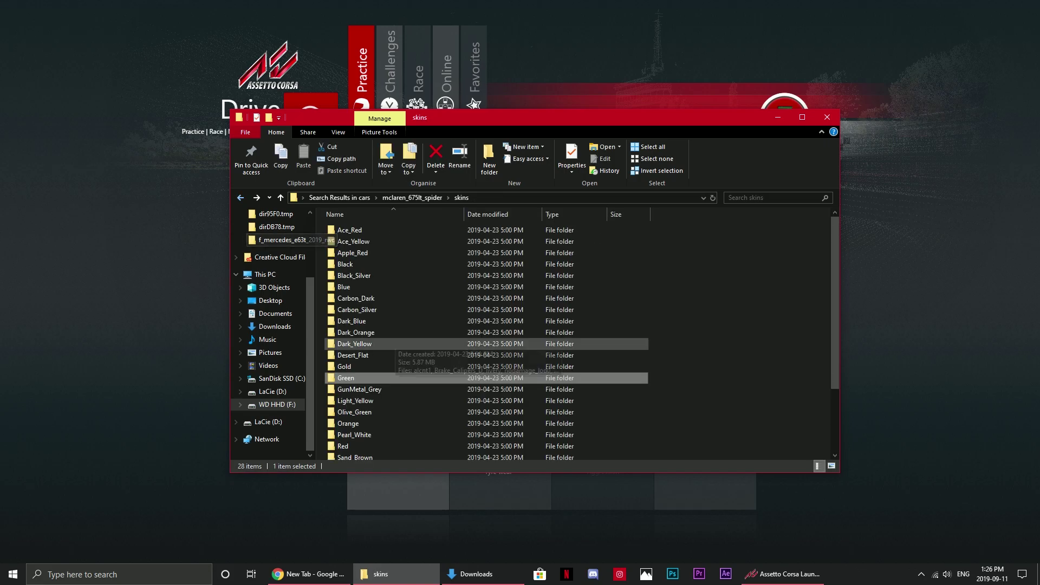
{"action": "double_click", "coordinate": [349, 339]}
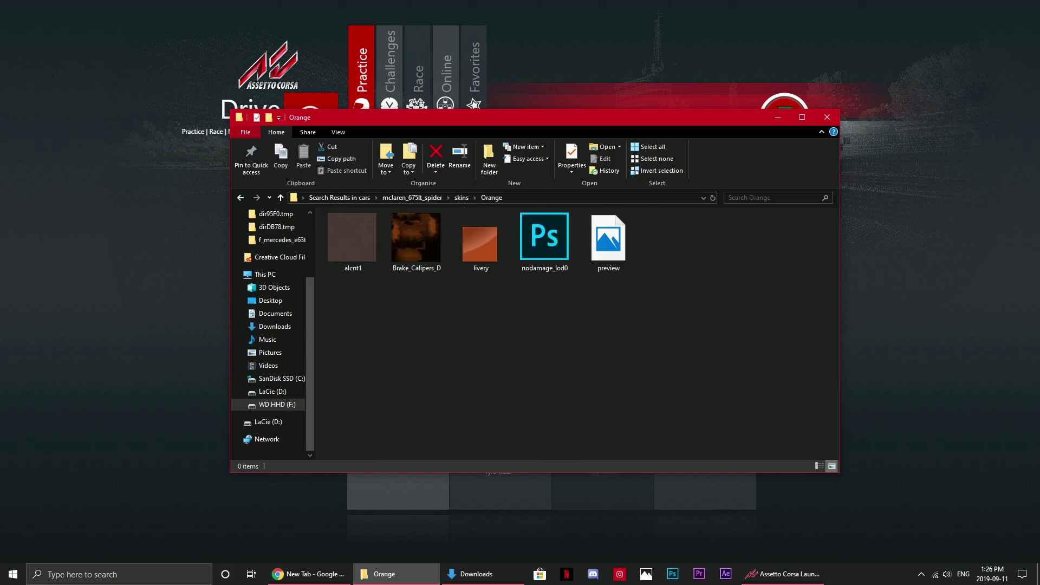
{"action": "left_click_drag", "start_coordinate": [631, 313], "coordinate": [452, 236]}
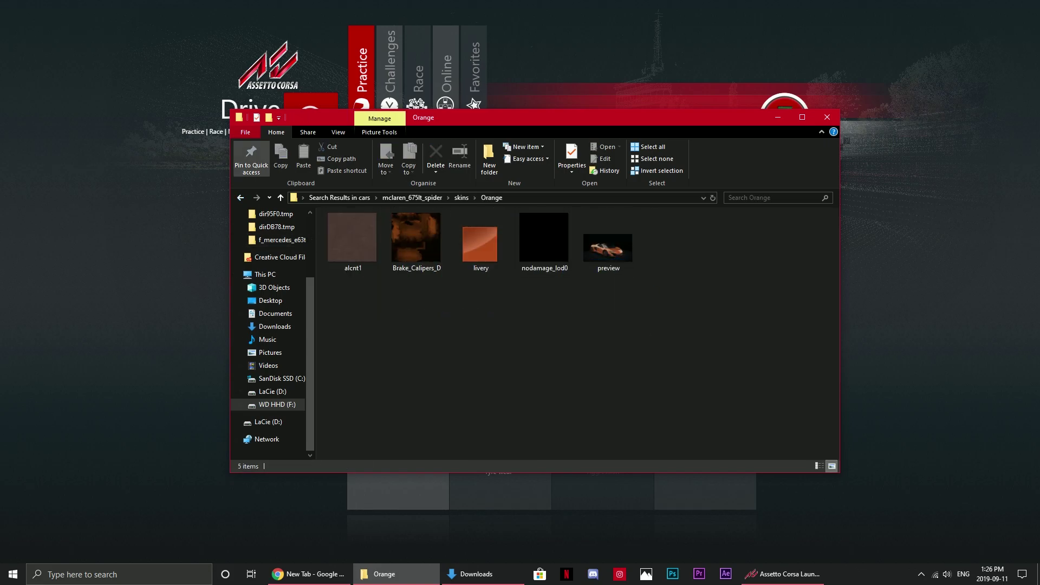
{"action": "key", "text": "alt+Left"}
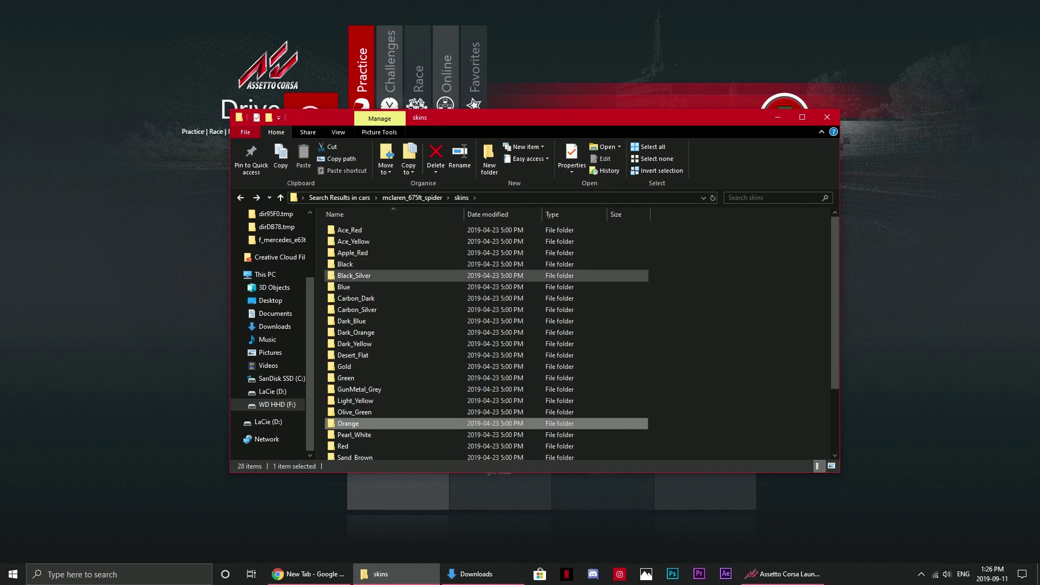
Step: Switch back to Assetto Corsa and browse the McLaren cars in the car selection
{"action": "left_click", "coordinate": [777, 117]}
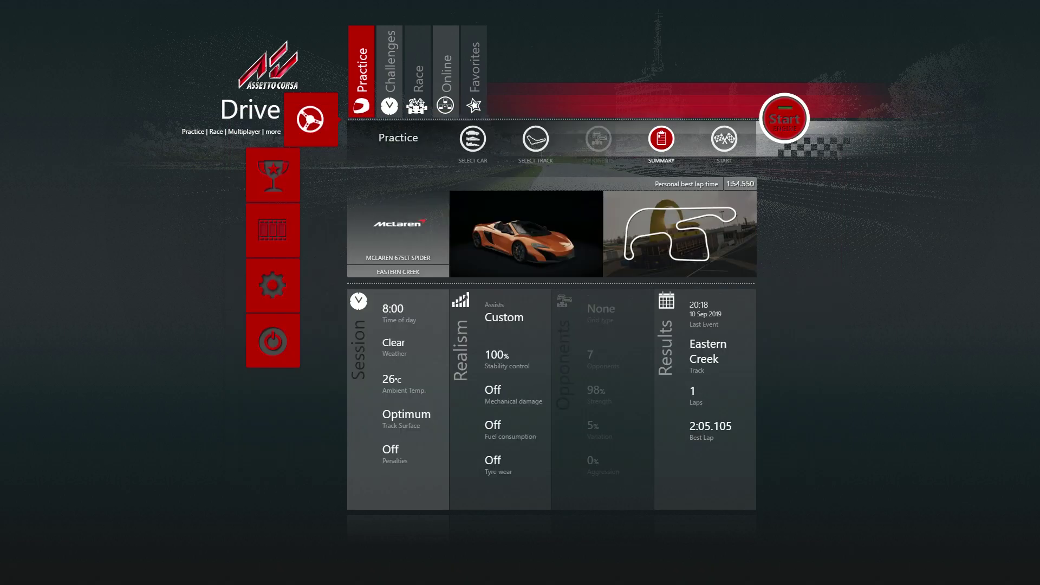
{"action": "left_click", "coordinate": [543, 233]}
{"action": "scroll", "coordinate": [544, 225], "scroll_direction": "down", "scroll_amount": 4}
{"action": "scroll", "coordinate": [545, 293], "scroll_direction": "down", "scroll_amount": 3}
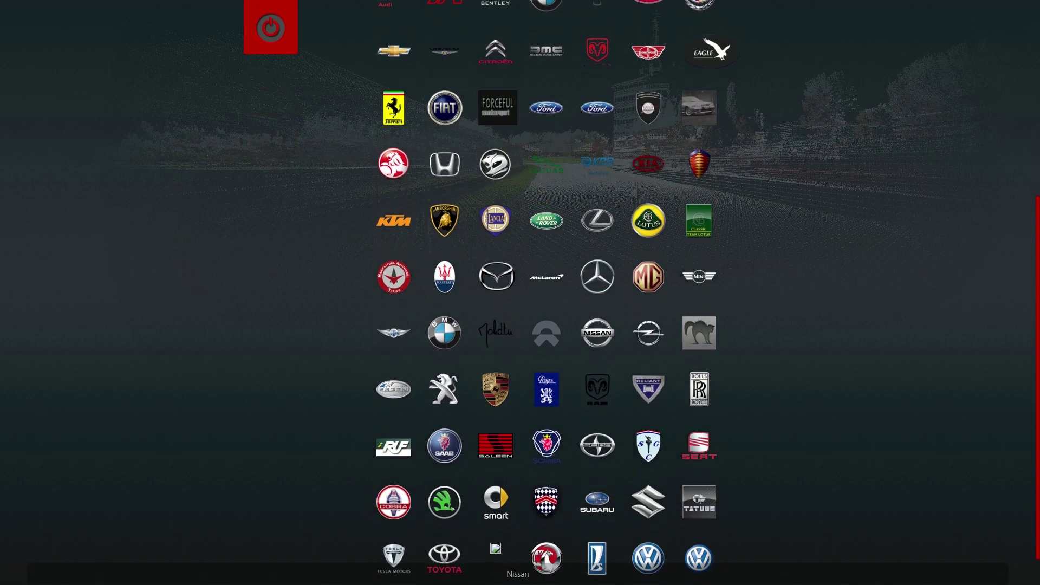
{"action": "left_click", "coordinate": [547, 235]}
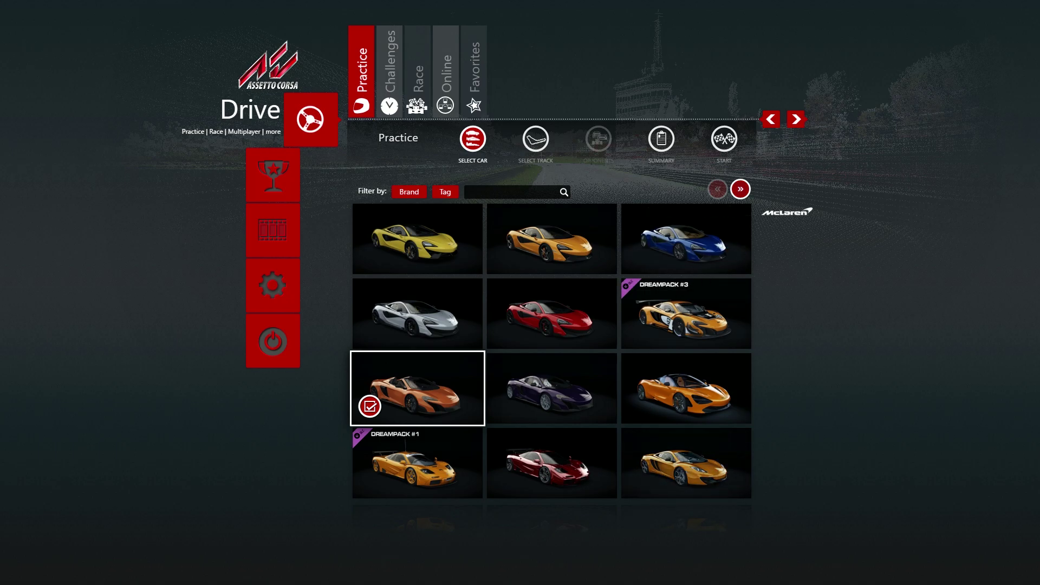
{"action": "left_click", "coordinate": [740, 189]}
Step: Filter the car selection by the Lamborghini brand and go to the second page of cars
{"action": "left_click", "coordinate": [409, 191]}
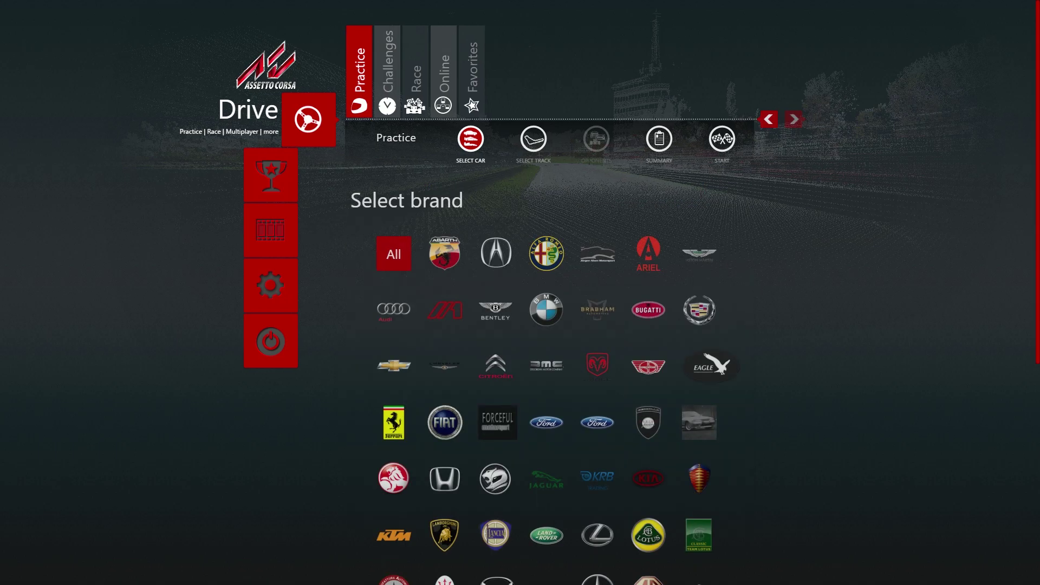
{"action": "scroll", "coordinate": [597, 265], "scroll_direction": "down", "scroll_amount": 5}
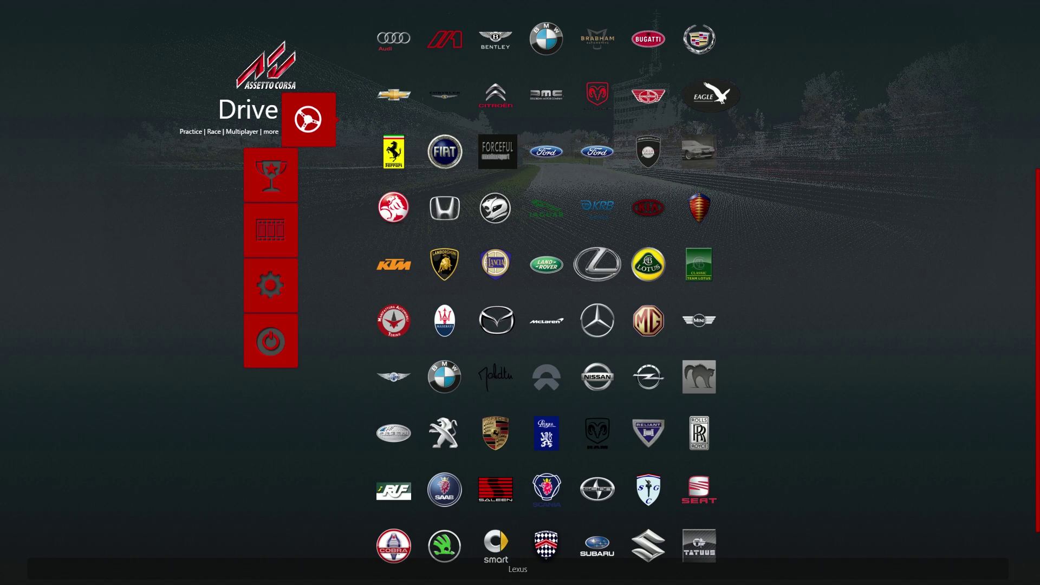
{"action": "scroll", "coordinate": [546, 325], "scroll_direction": "down", "scroll_amount": 3}
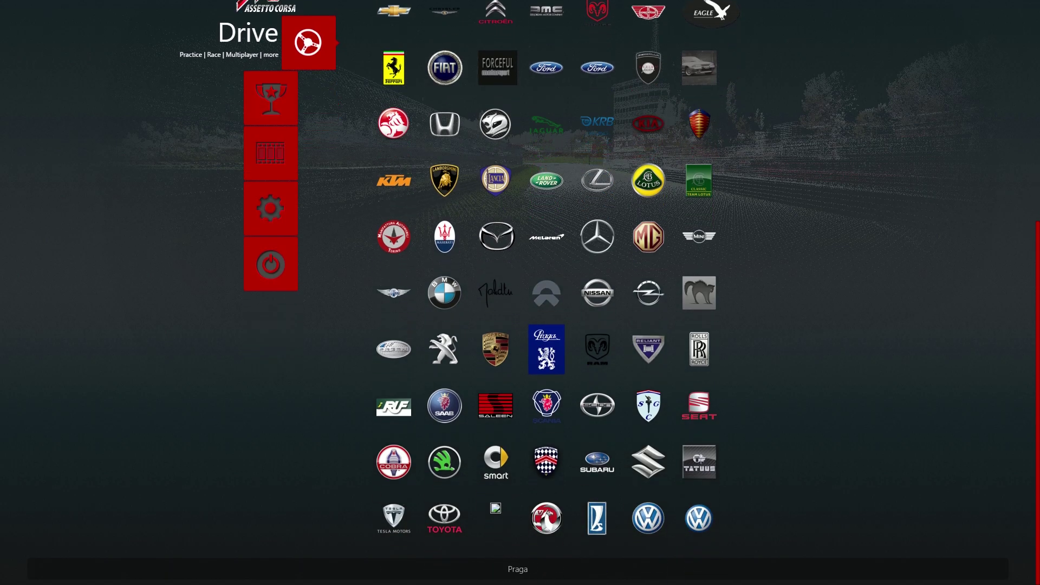
{"action": "scroll", "coordinate": [547, 271], "scroll_direction": "up", "scroll_amount": 5}
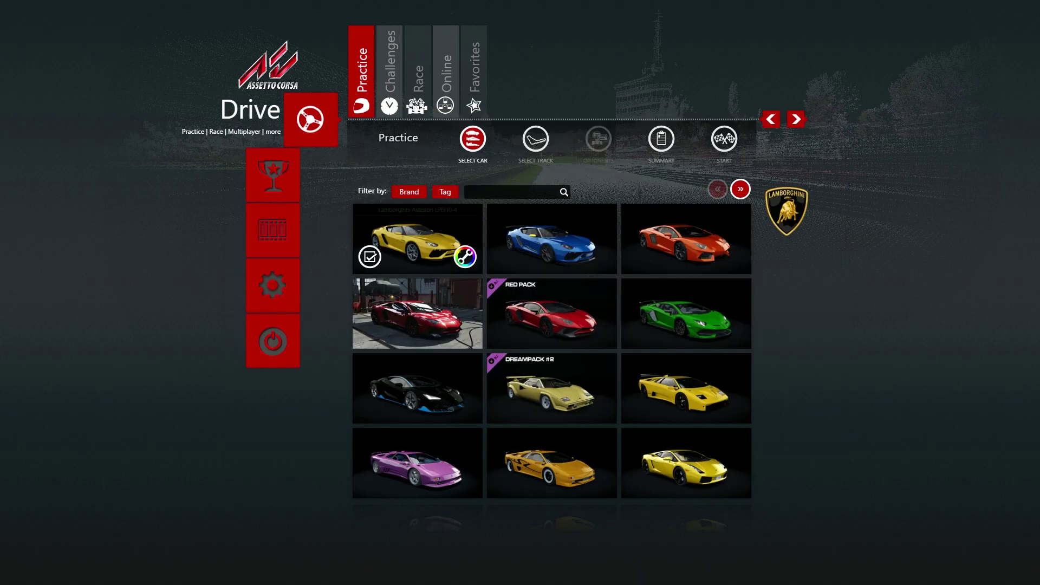
{"action": "left_click", "coordinate": [740, 189]}
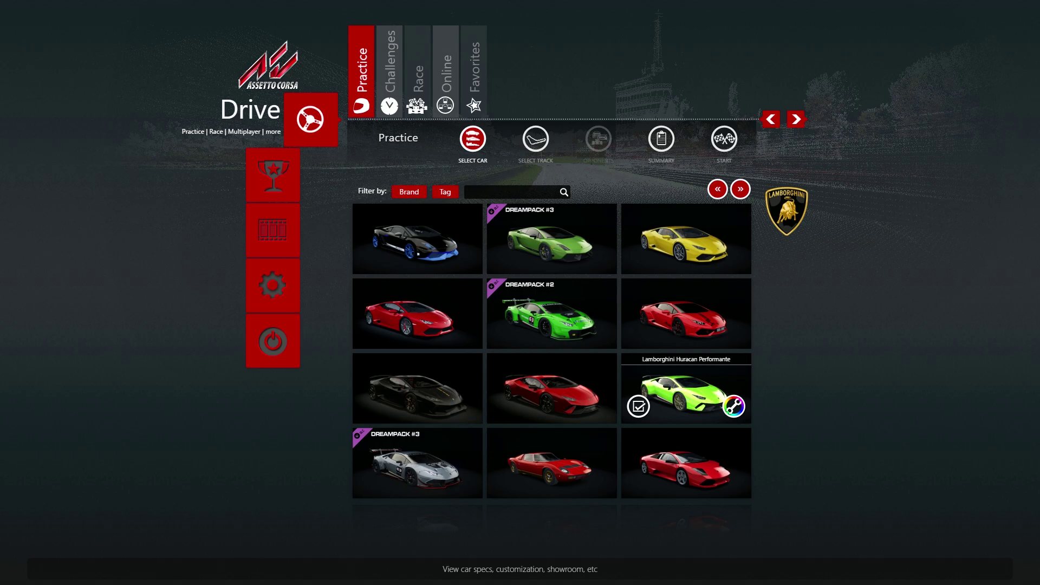
Step: View the Lamborghini Huracan Performante's details and showroom, and return to the car list
{"action": "left_click", "coordinate": [733, 406]}
{"action": "left_click", "coordinate": [682, 31]}
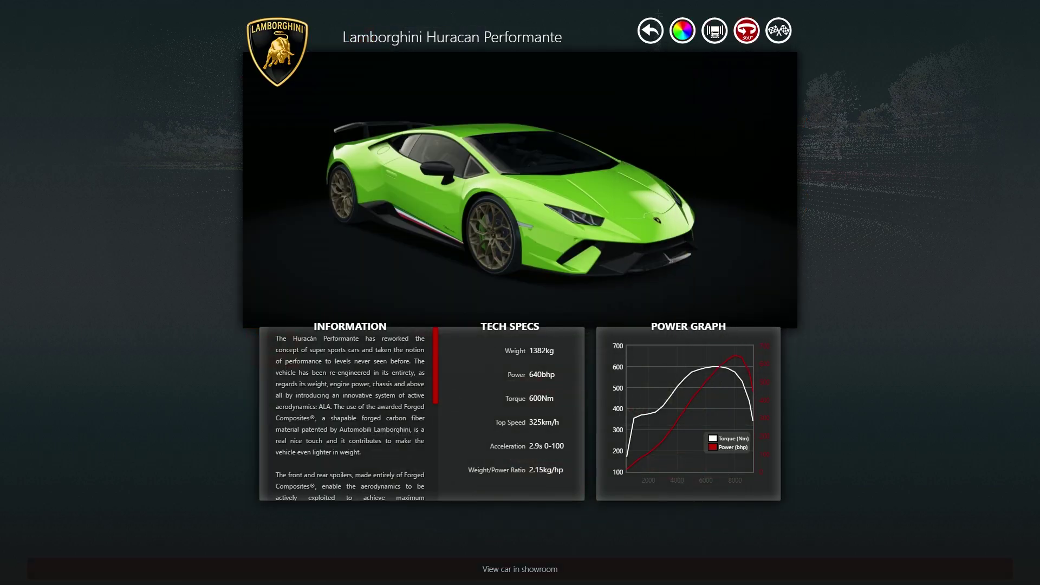
{"action": "left_click", "coordinate": [746, 31]}
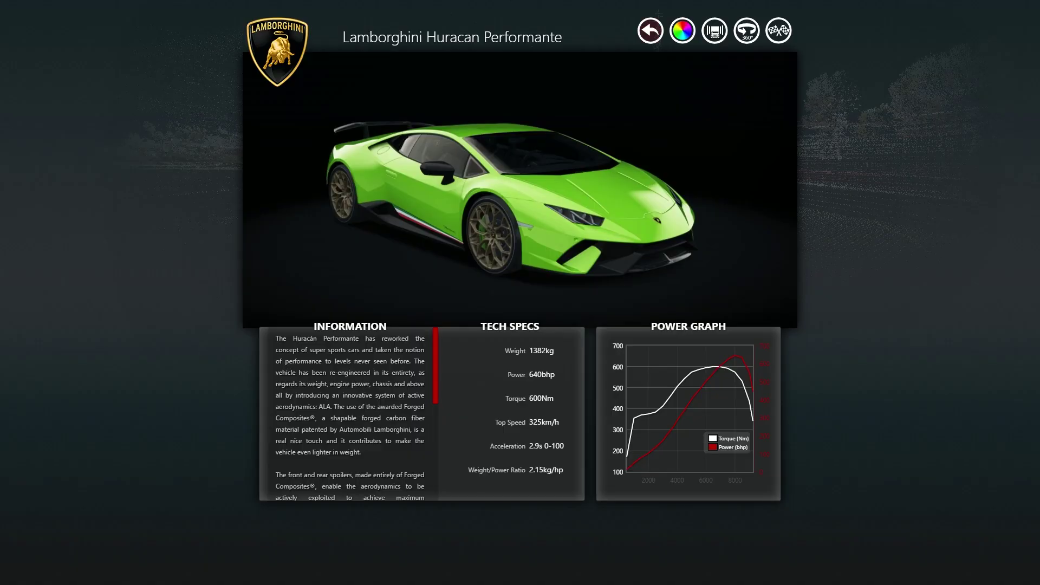
{"action": "left_click", "coordinate": [649, 30]}
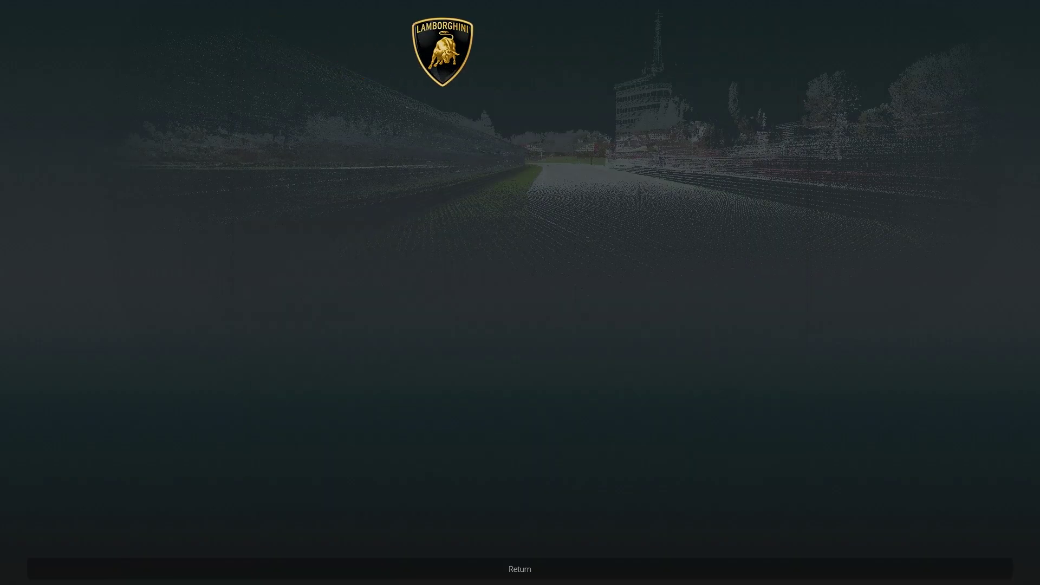
Step: Switch to File Explorer, open the skins folder of ks_lamborghini_huracan_performante and look through its skin folders
{"action": "key", "text": "super"}
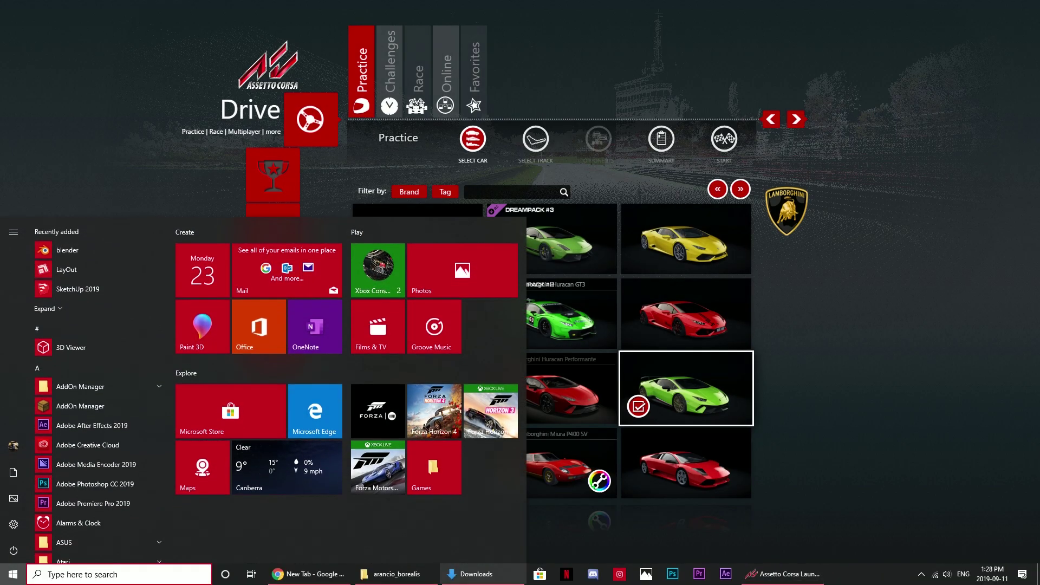
{"action": "left_click", "coordinate": [397, 574]}
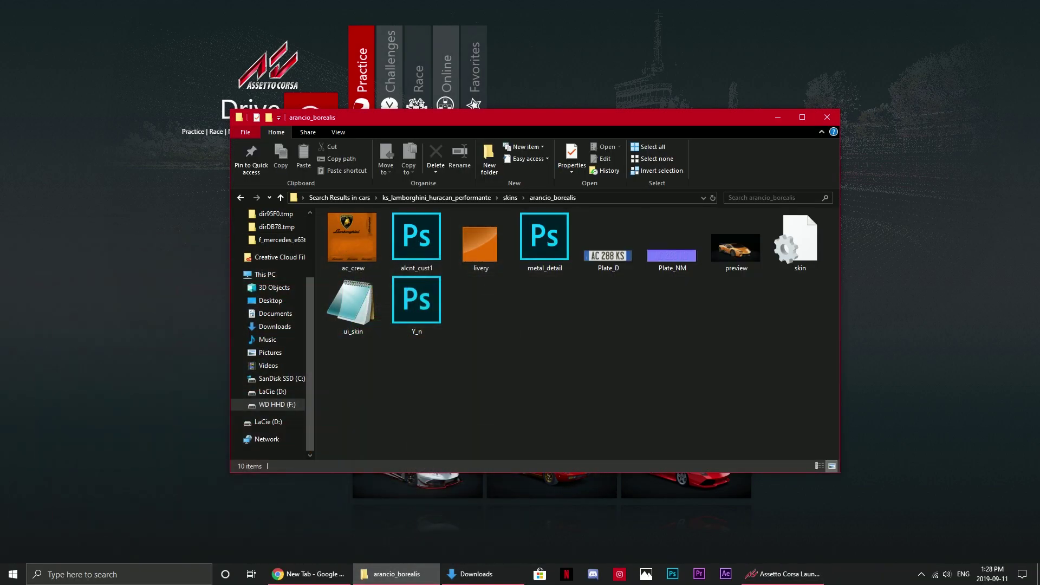
{"action": "left_click", "coordinate": [240, 198]}
{"action": "left_click", "coordinate": [240, 197]}
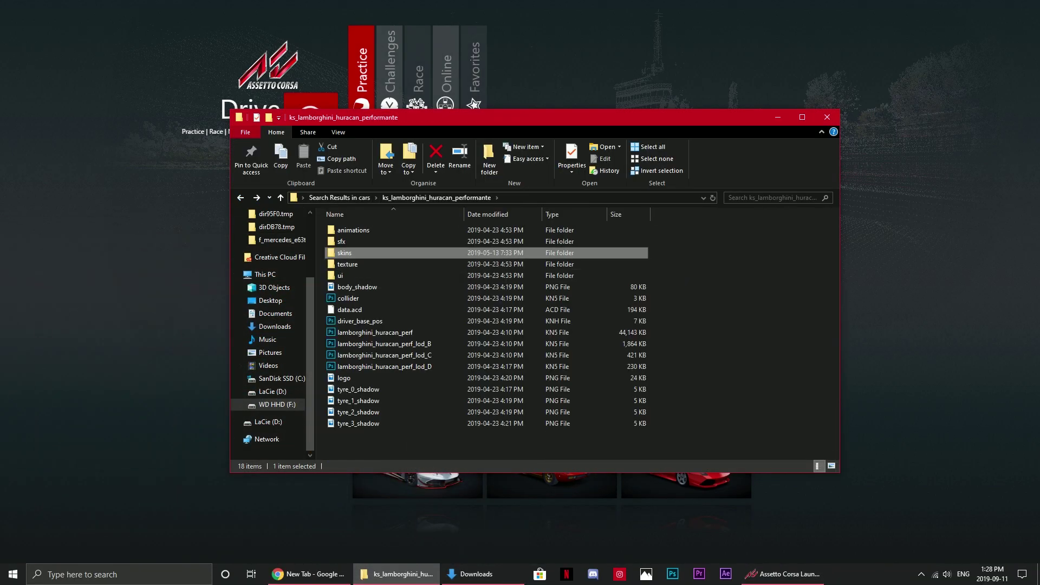
{"action": "double_click", "coordinate": [352, 253]}
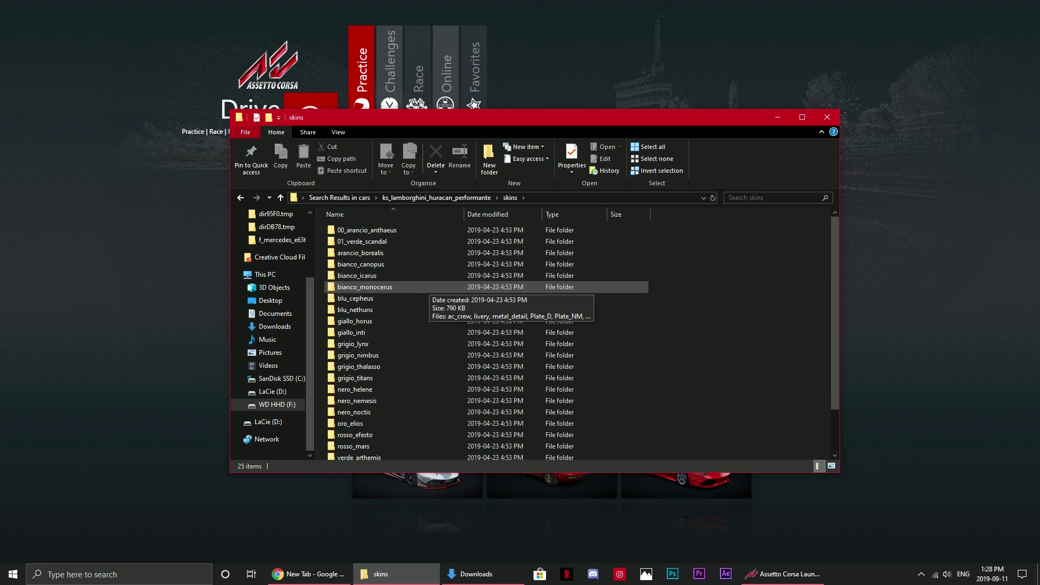
{"action": "scroll", "coordinate": [454, 326], "scroll_direction": "down", "scroll_amount": 2}
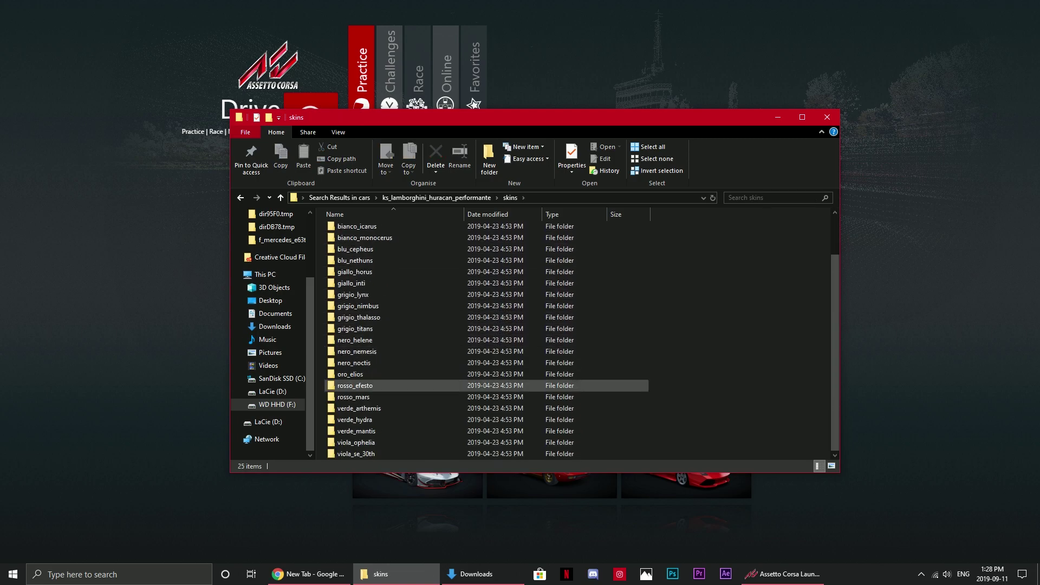
{"action": "scroll", "coordinate": [433, 385], "scroll_direction": "up", "scroll_amount": 2}
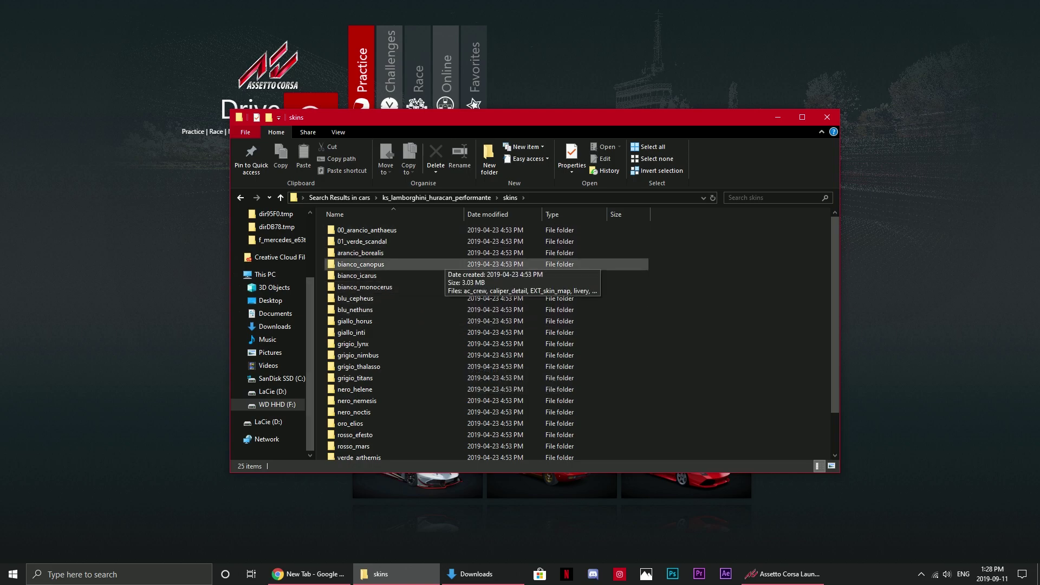
{"action": "scroll", "coordinate": [444, 266], "scroll_direction": "down", "scroll_amount": 2}
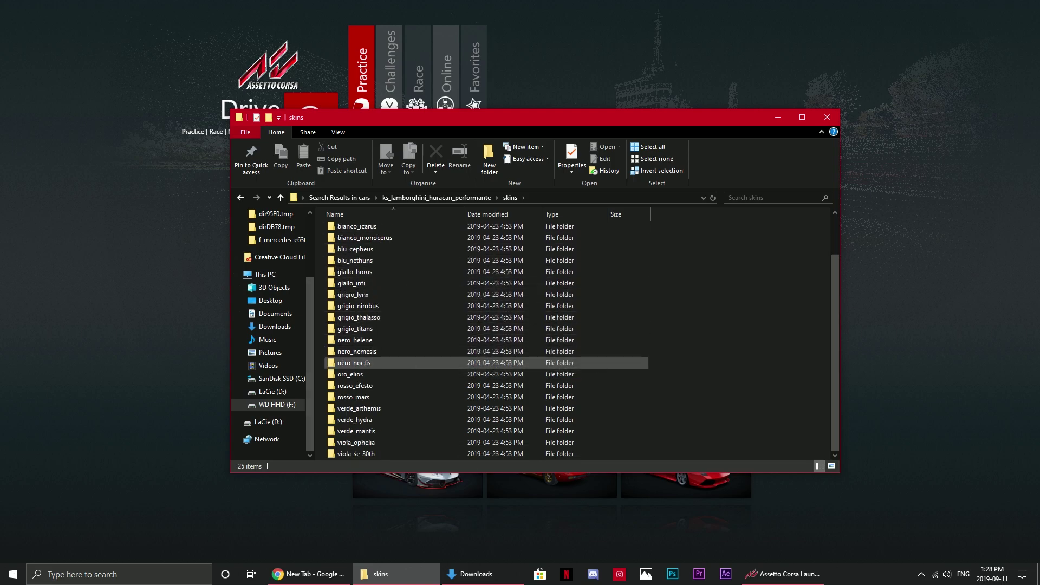
Step: Switch back to Assetto Corsa and open the colour choices of the Lamborghini Huracan Performante
{"action": "left_click", "coordinate": [428, 520]}
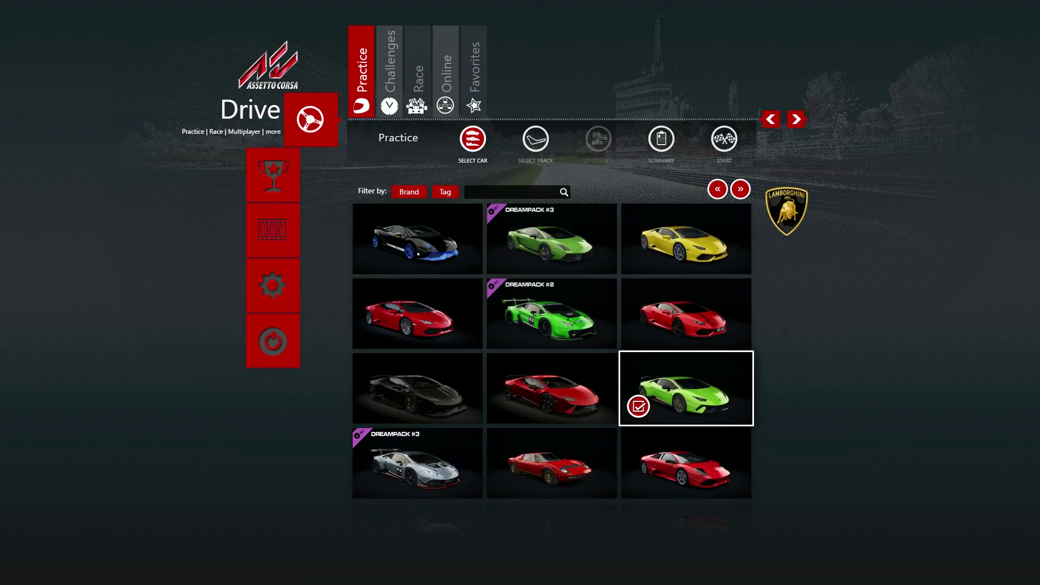
{"action": "left_click", "coordinate": [733, 406]}
{"action": "left_click", "coordinate": [682, 30]}
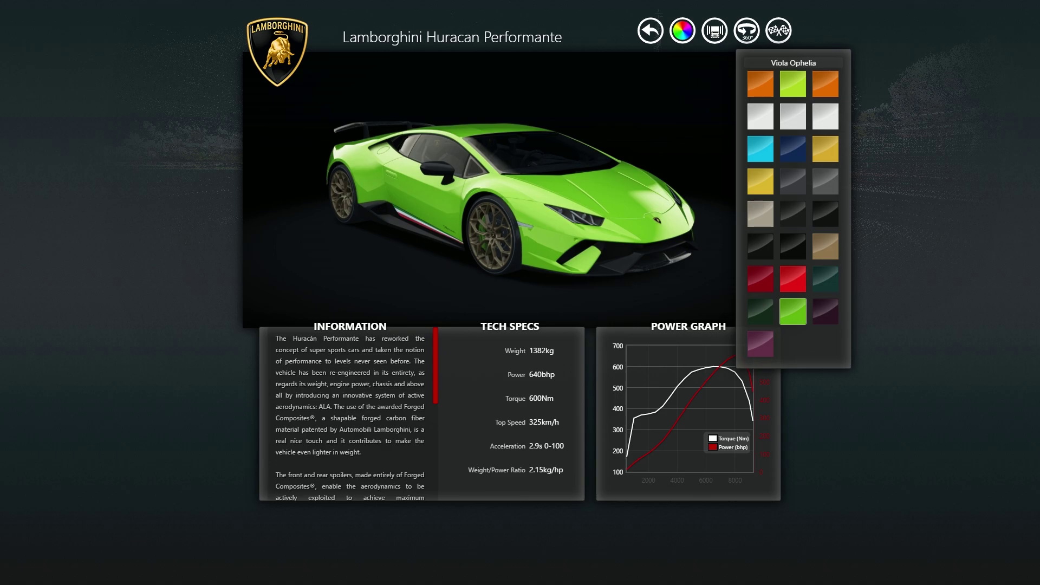
Step: Switch to File Explorer and open the verde_mantis skin folder of ks_lamborghini_huracan_performante to view its texture files
{"action": "key", "text": "alt+Tab"}
{"action": "right_click", "coordinate": [387, 341]}
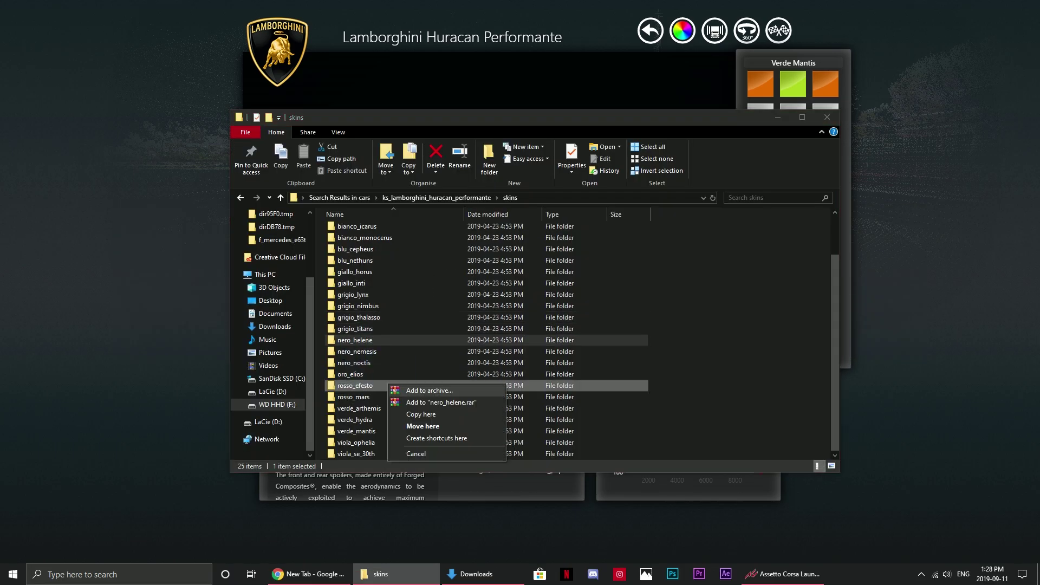
{"action": "left_click", "coordinate": [520, 397]}
{"action": "double_click", "coordinate": [357, 430]}
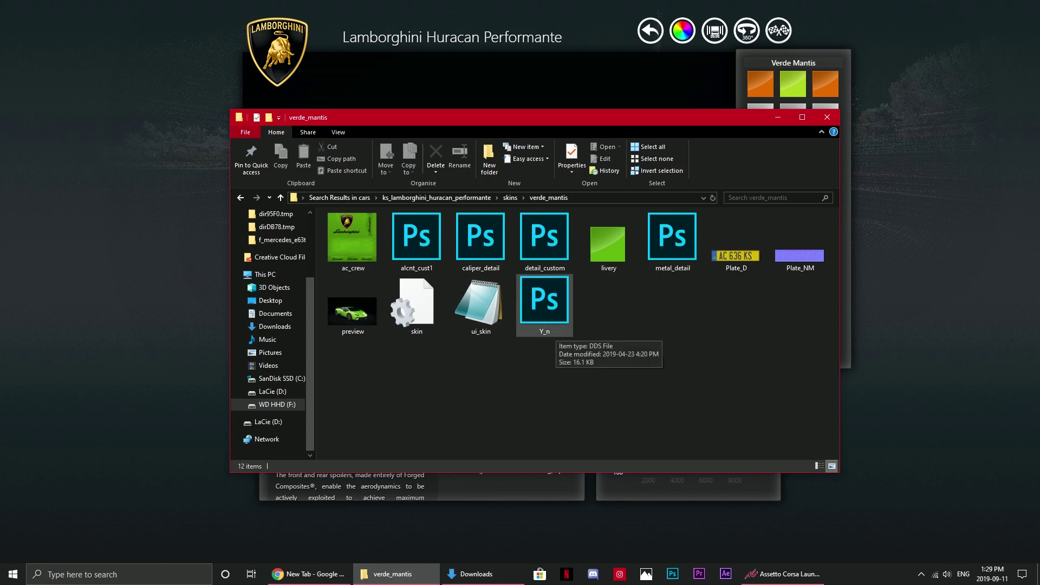
Step: Switch to Chrome, go to the myplates.com.au website and start restyling an existing plate
{"action": "left_click", "coordinate": [309, 574]}
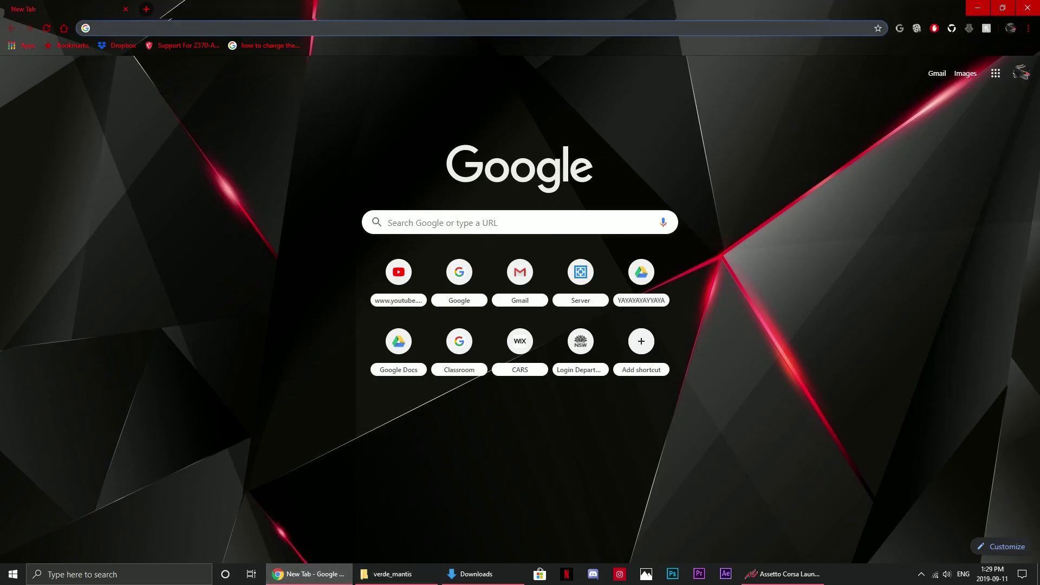
{"action": "type", "text": "my"}
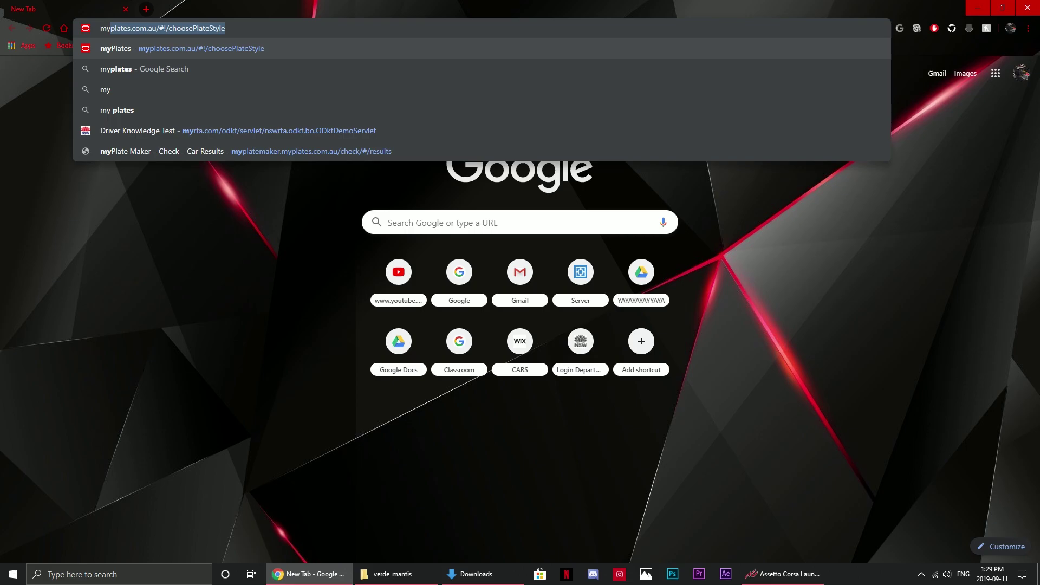
{"action": "key", "text": "Return"}
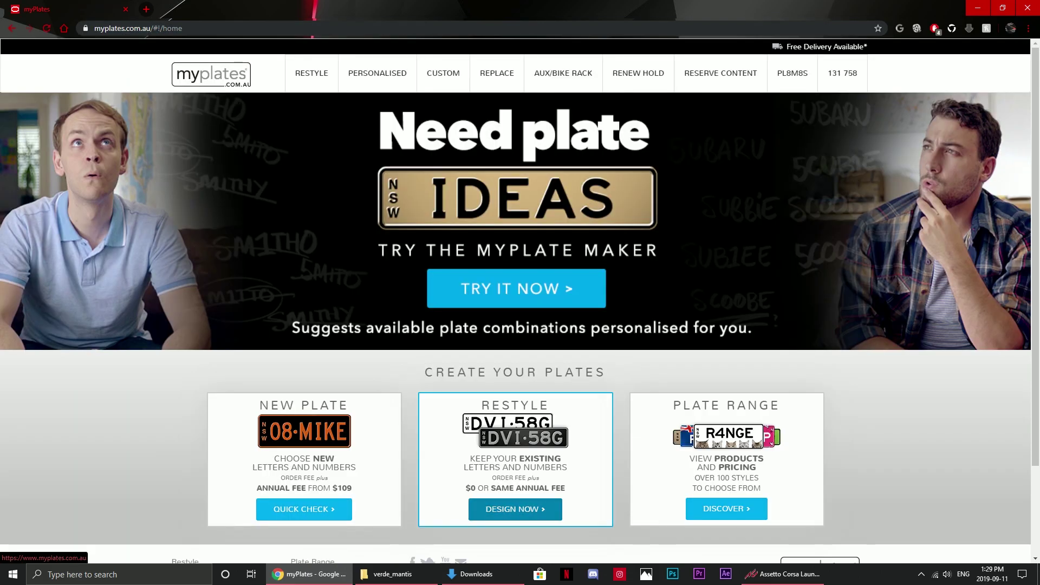
{"action": "left_click", "coordinate": [515, 509]}
{"action": "left_click", "coordinate": [303, 479]}
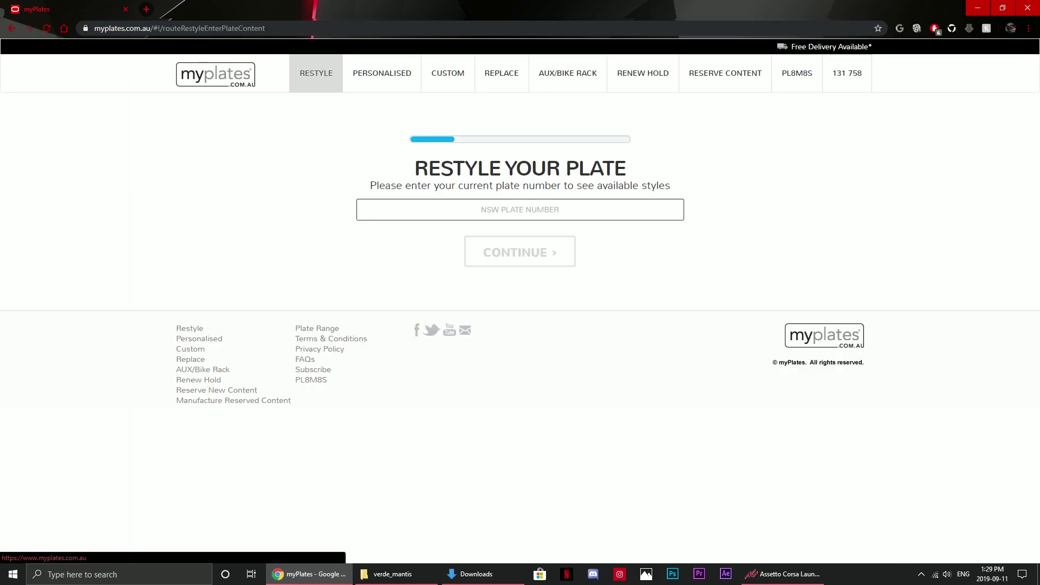
{"action": "left_click", "coordinate": [520, 209]}
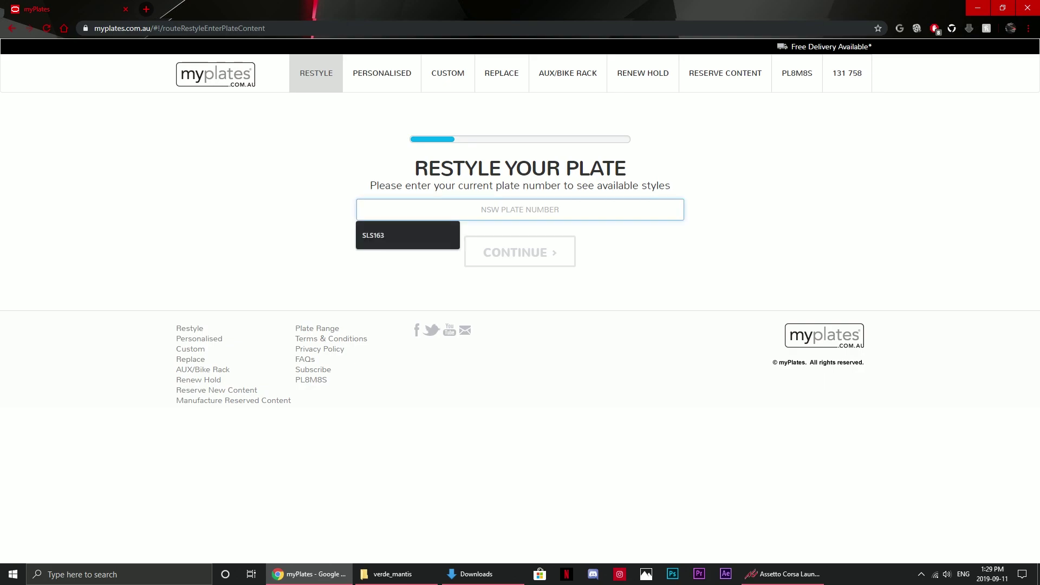
{"action": "left_click", "coordinate": [639, 271]}
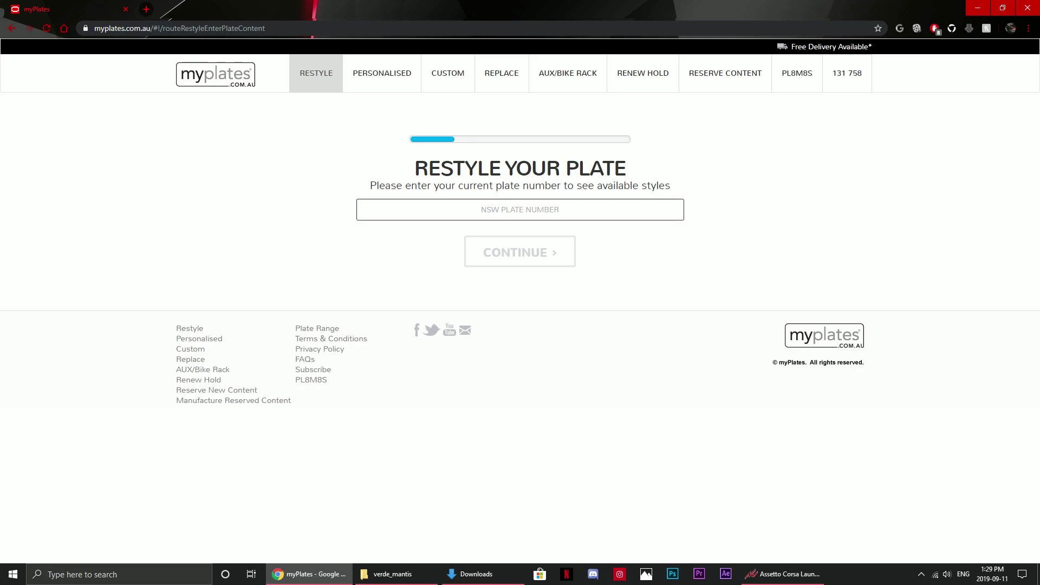
{"action": "left_click", "coordinate": [520, 209]}
{"action": "type", "text": "P4MNTE"}
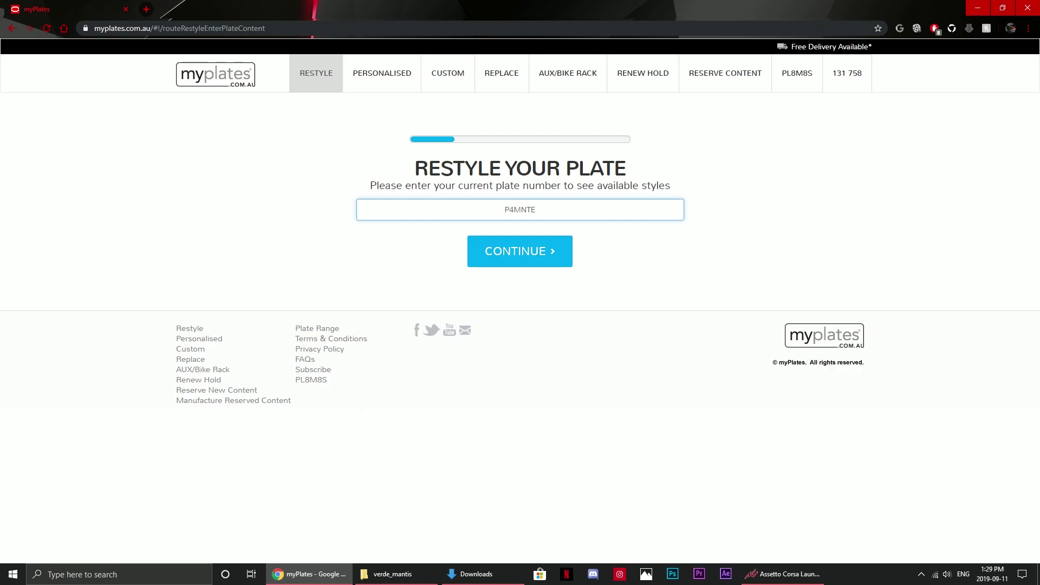
{"action": "left_click", "coordinate": [519, 251]}
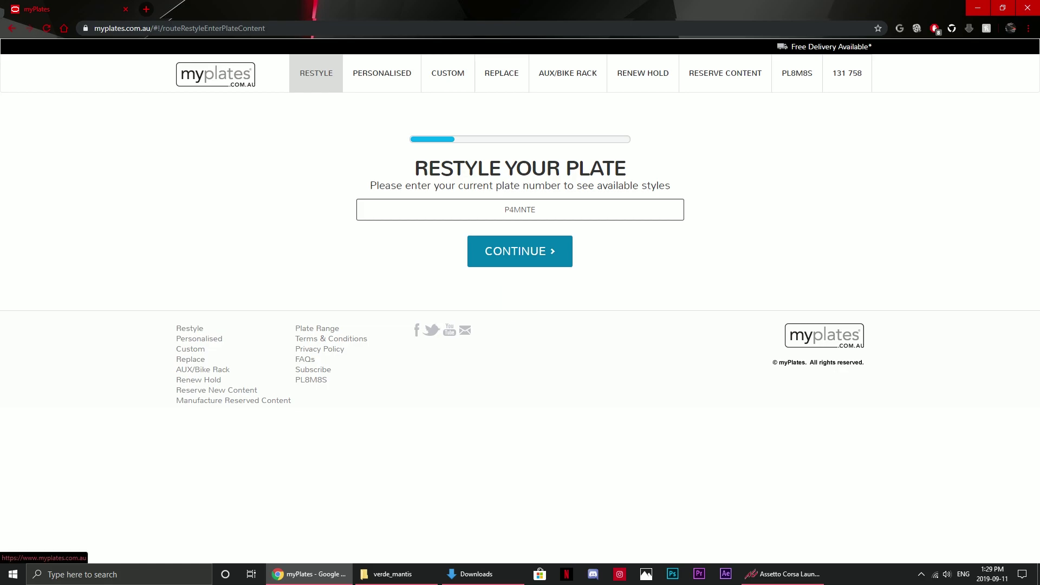
Step: Look through the plate style ranges for P4MNTE and examine the slim coloured plate designs
{"action": "scroll", "coordinate": [515, 297], "scroll_direction": "down", "scroll_amount": 9}
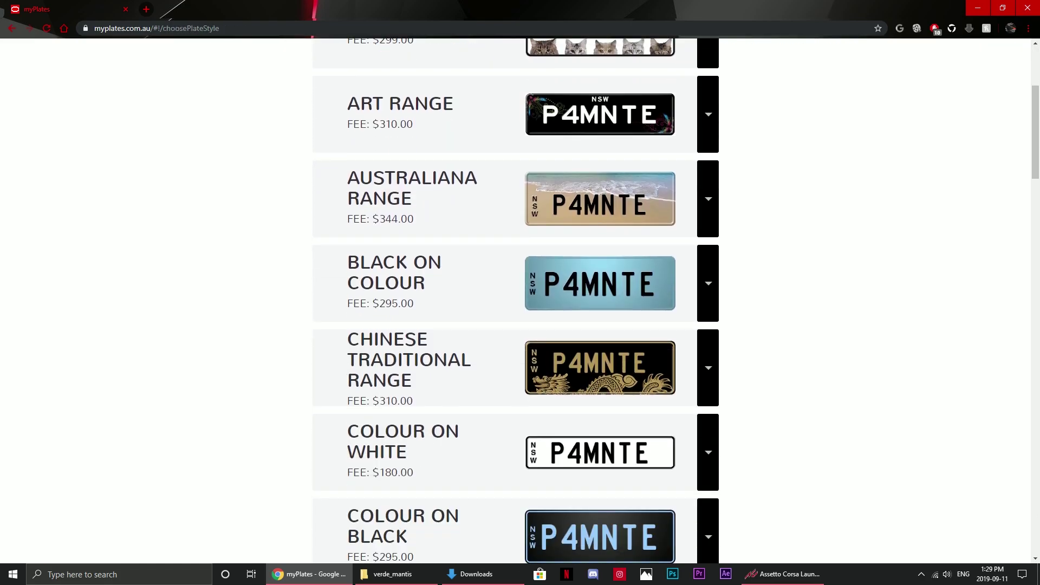
{"action": "scroll", "coordinate": [515, 298], "scroll_direction": "down", "scroll_amount": 20}
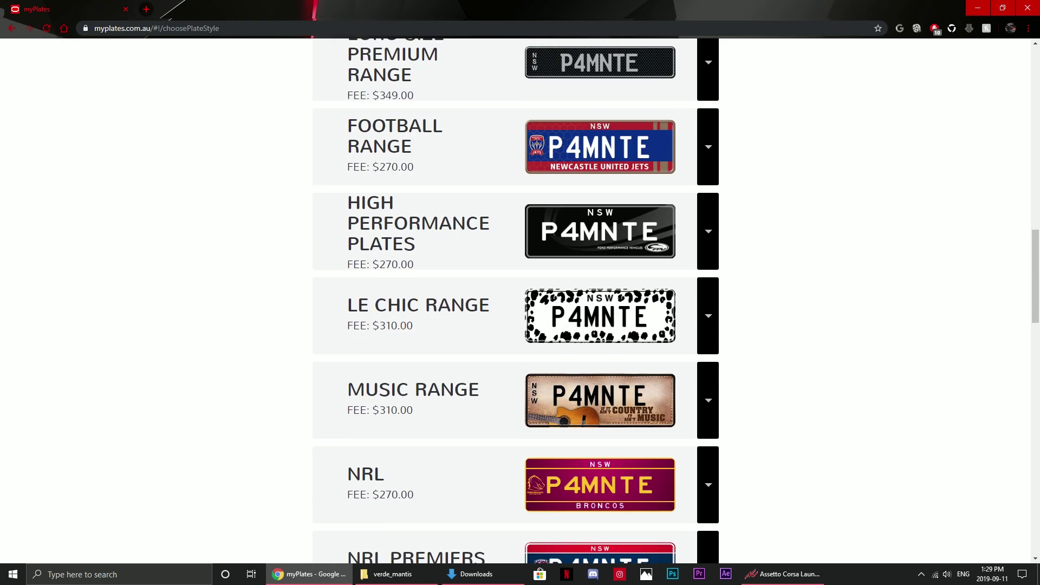
{"action": "scroll", "coordinate": [515, 297], "scroll_direction": "down", "scroll_amount": 4}
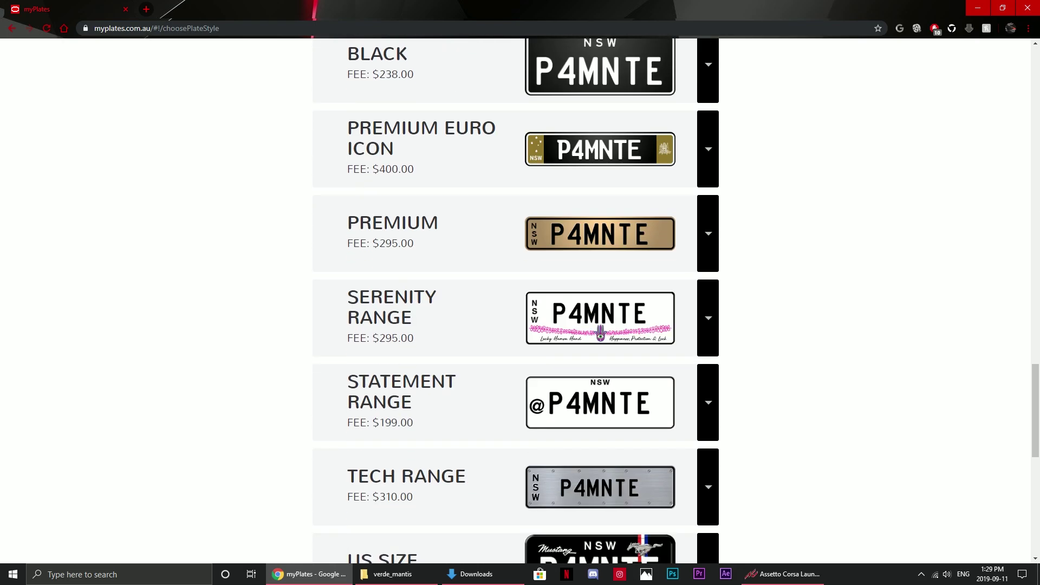
{"action": "scroll", "coordinate": [515, 298], "scroll_direction": "down", "scroll_amount": 6}
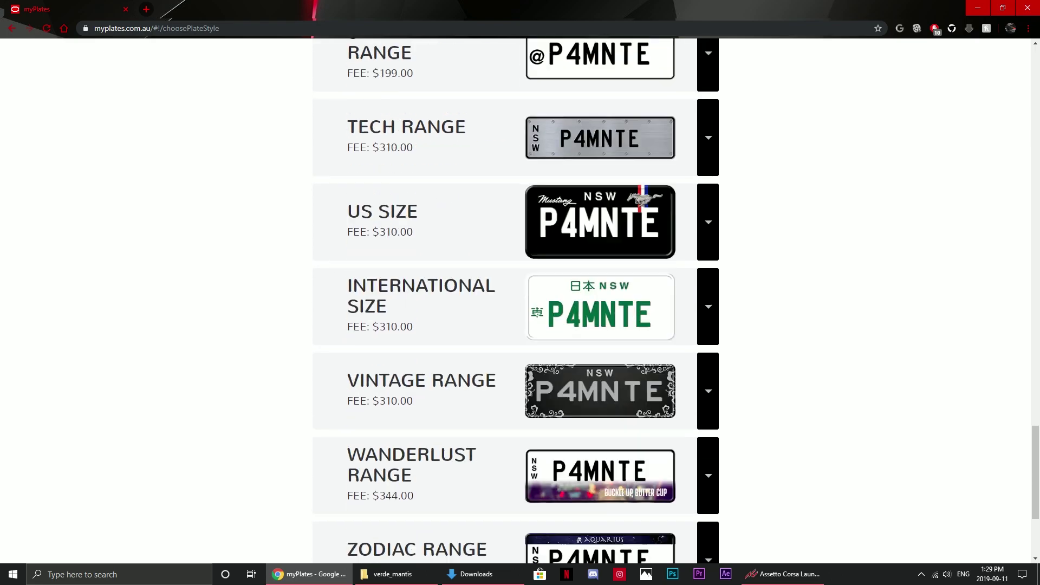
{"action": "scroll", "coordinate": [514, 297], "scroll_direction": "up", "scroll_amount": 20}
{"action": "scroll", "coordinate": [514, 297], "scroll_direction": "up", "scroll_amount": 15}
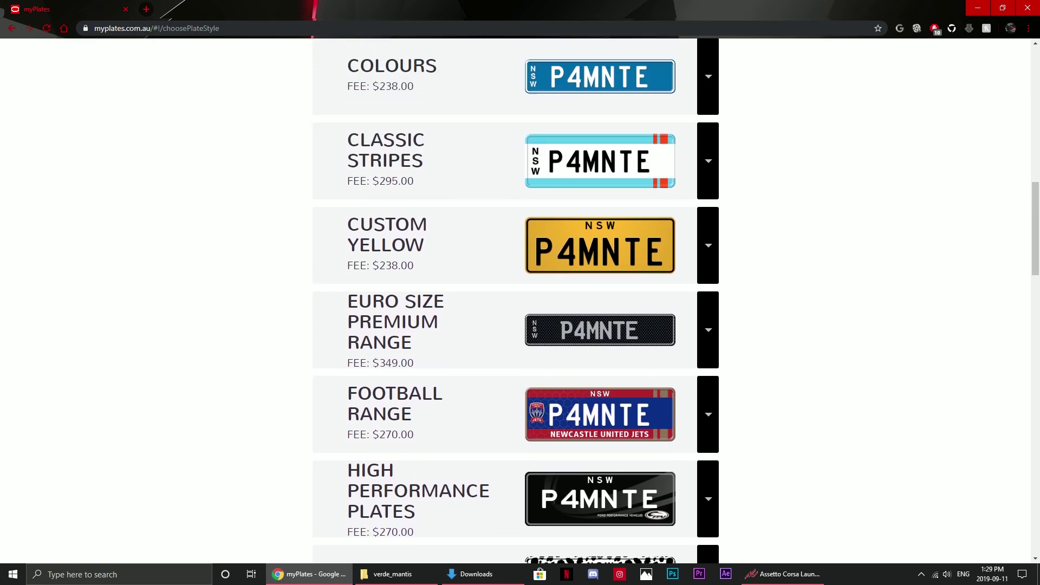
{"action": "scroll", "coordinate": [514, 298], "scroll_direction": "down", "scroll_amount": 1}
{"action": "scroll", "coordinate": [514, 298], "scroll_direction": "up", "scroll_amount": 2}
{"action": "scroll", "coordinate": [514, 298], "scroll_direction": "up", "scroll_amount": 1}
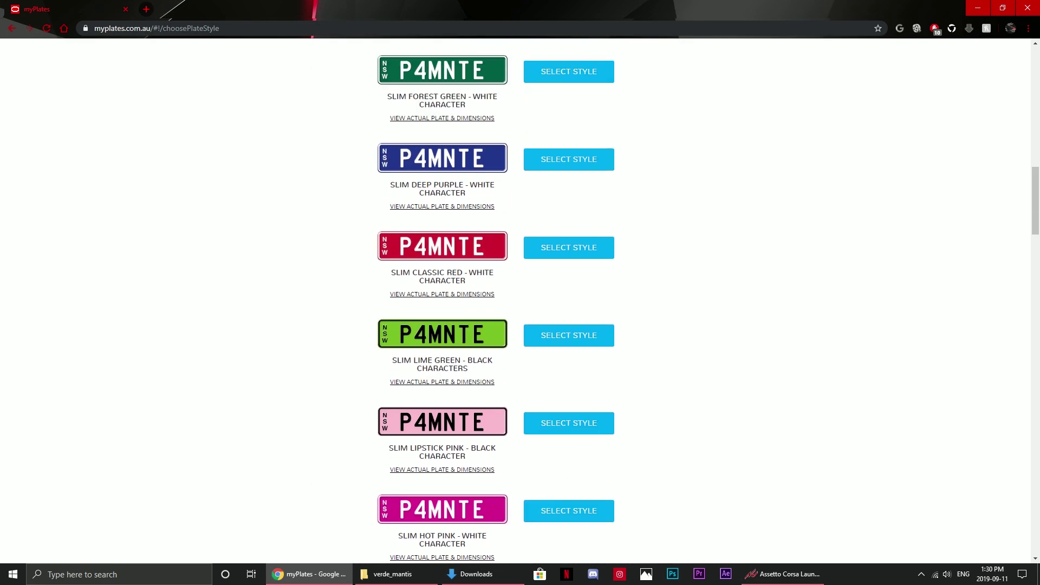